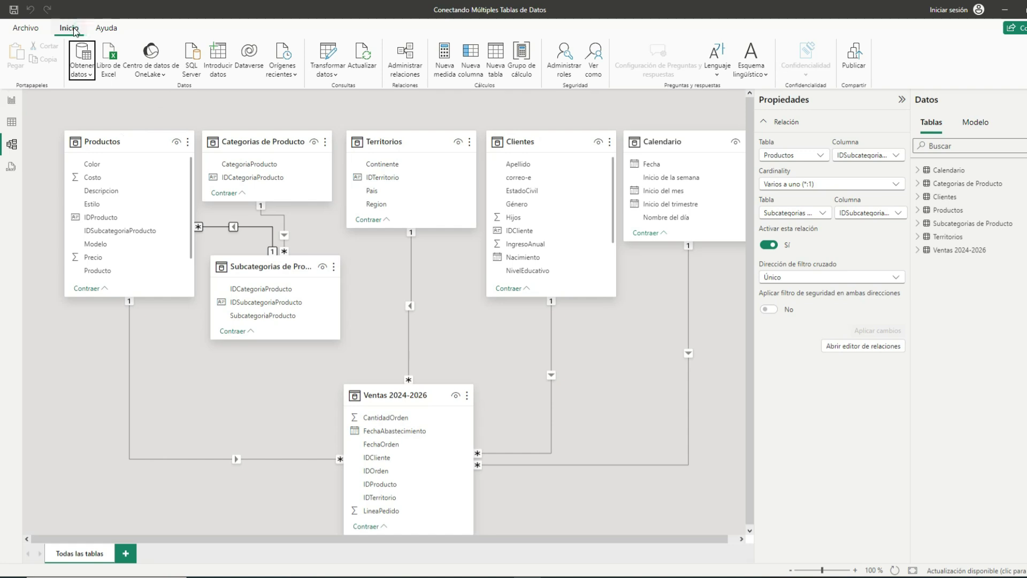
# Import the Devoluciones de Productos CicloVida text/CSV file from the Datos CicloVida folder and open it for transformation
pyautogui.click(89, 77)
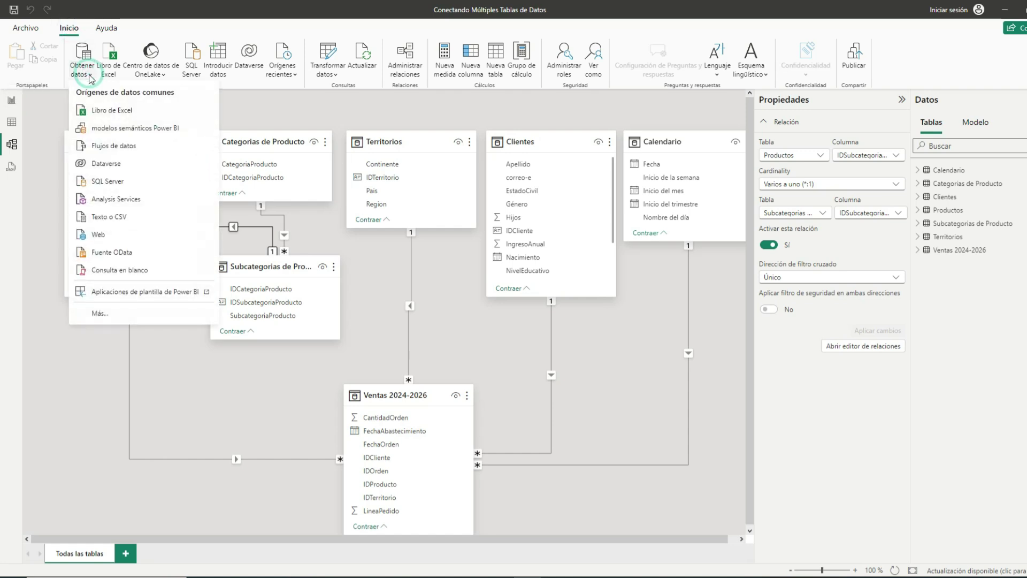
pyautogui.click(114, 219)
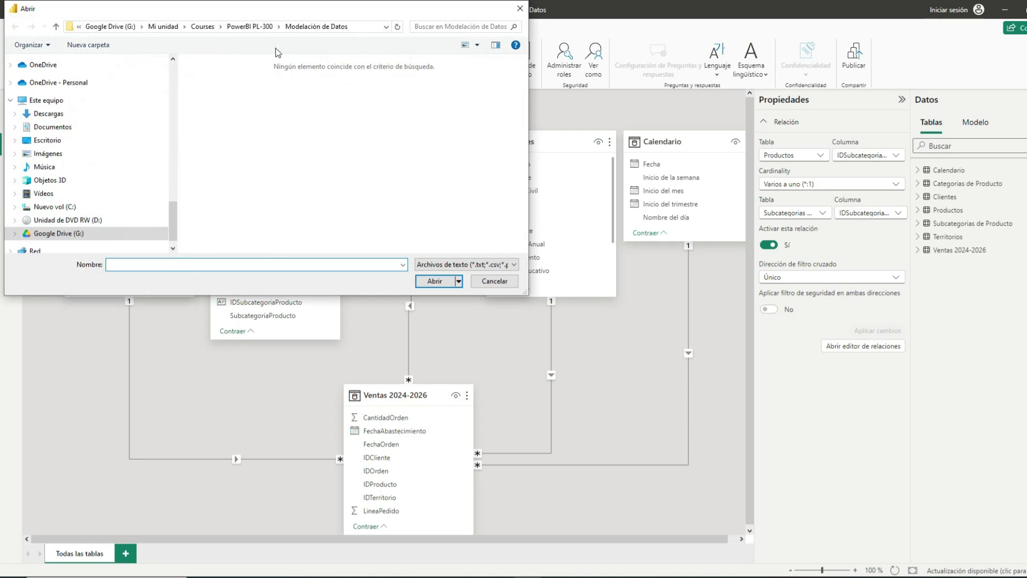
pyautogui.click(260, 28)
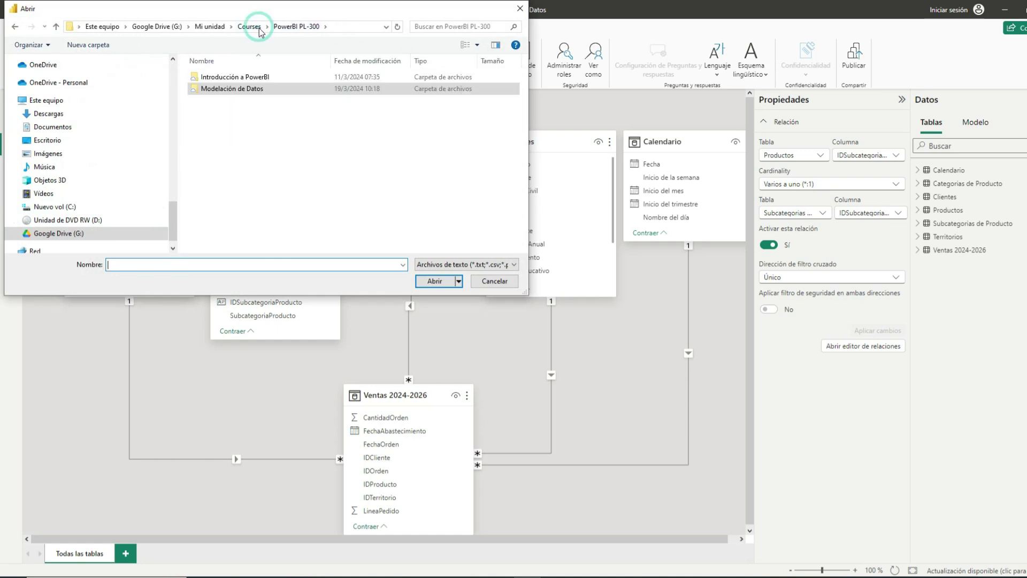
pyautogui.doubleClick(241, 83)
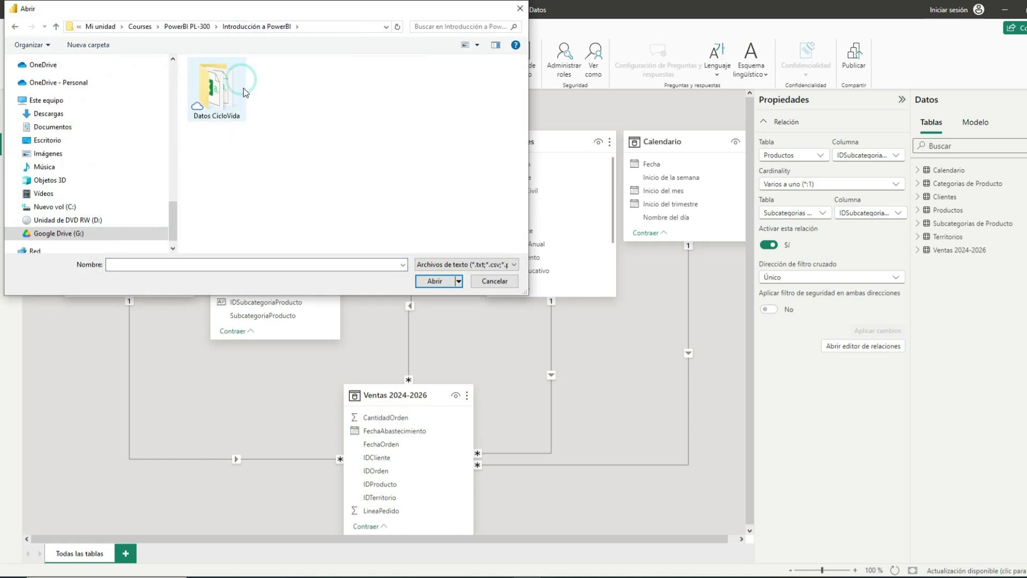
pyautogui.doubleClick(223, 96)
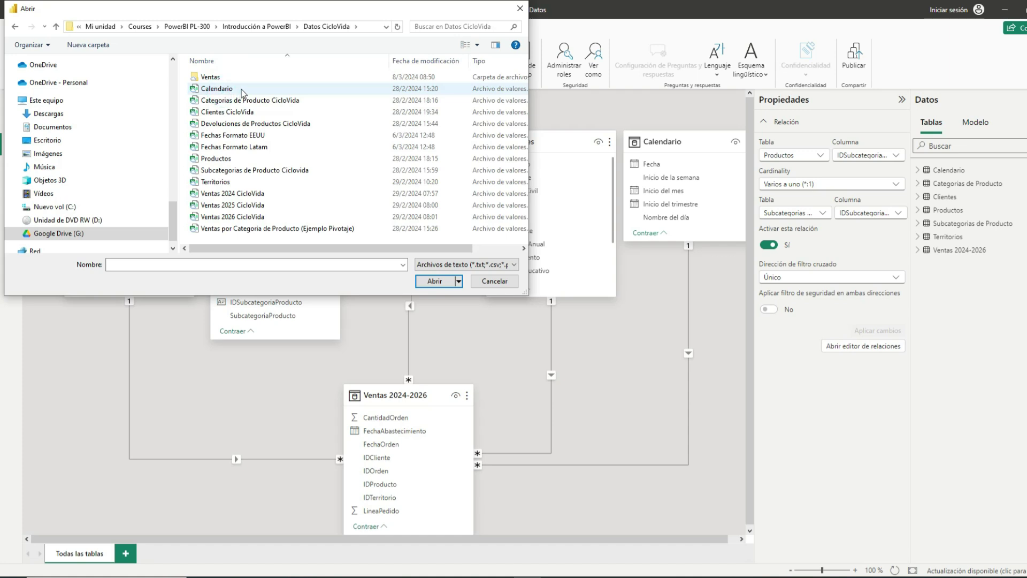
pyautogui.click(252, 125)
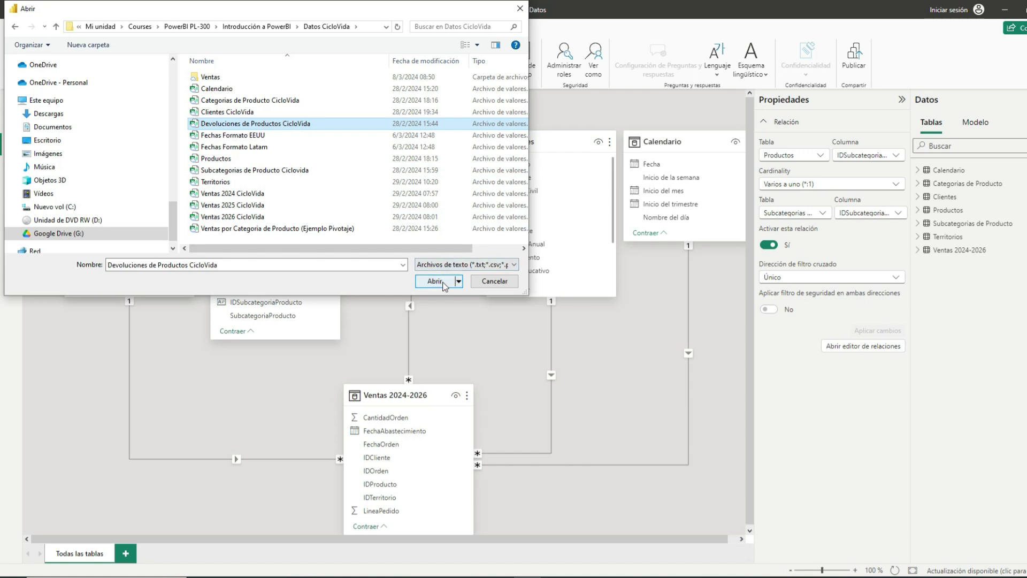
pyautogui.click(439, 282)
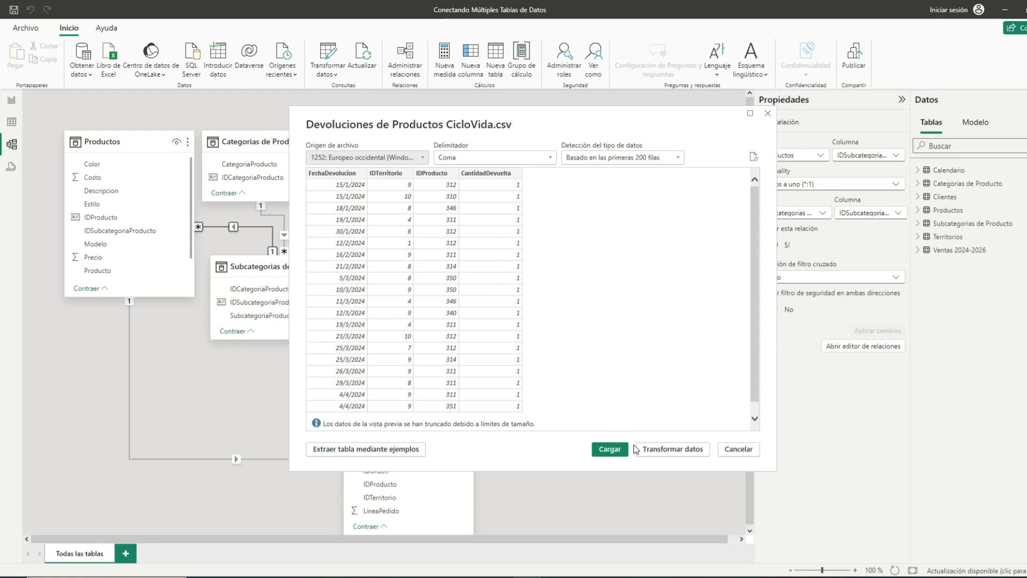
pyautogui.click(674, 449)
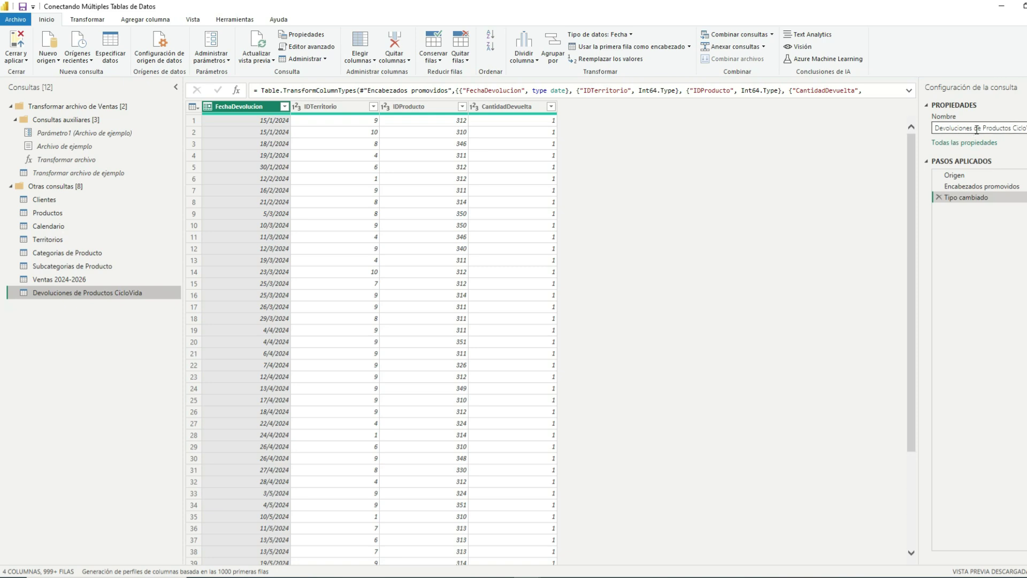
# Rename the new query as Devoluciones and apply the changes to the model
pyautogui.moveTo(973, 129); pyautogui.dragTo(1026, 128)
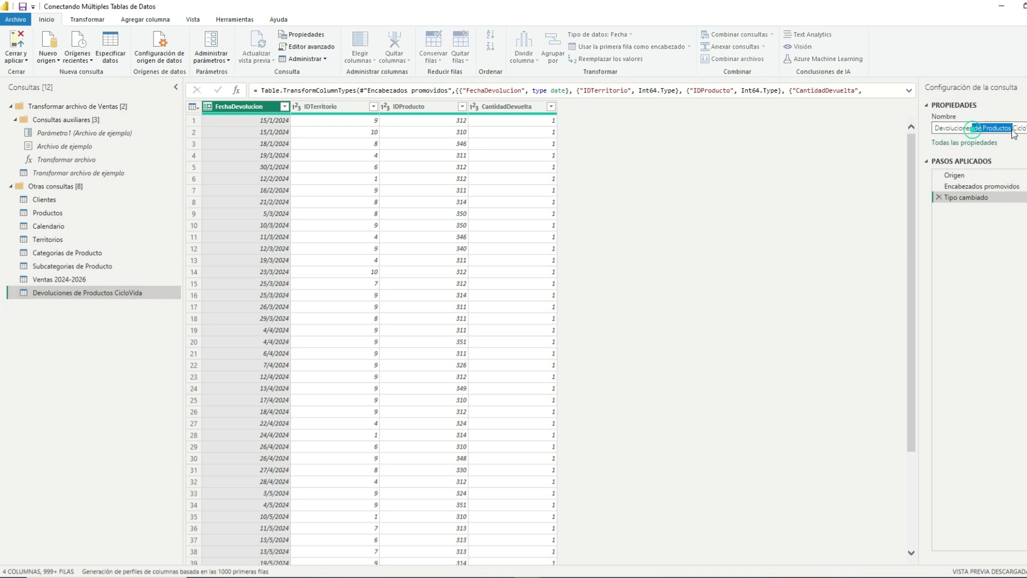
pyautogui.press('BackSpace')
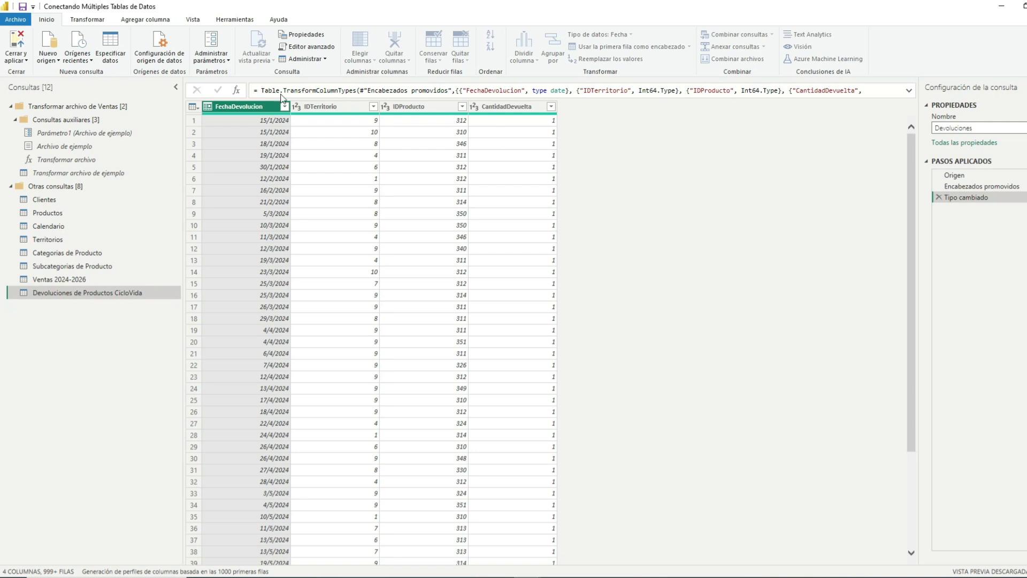
pyautogui.click(24, 51)
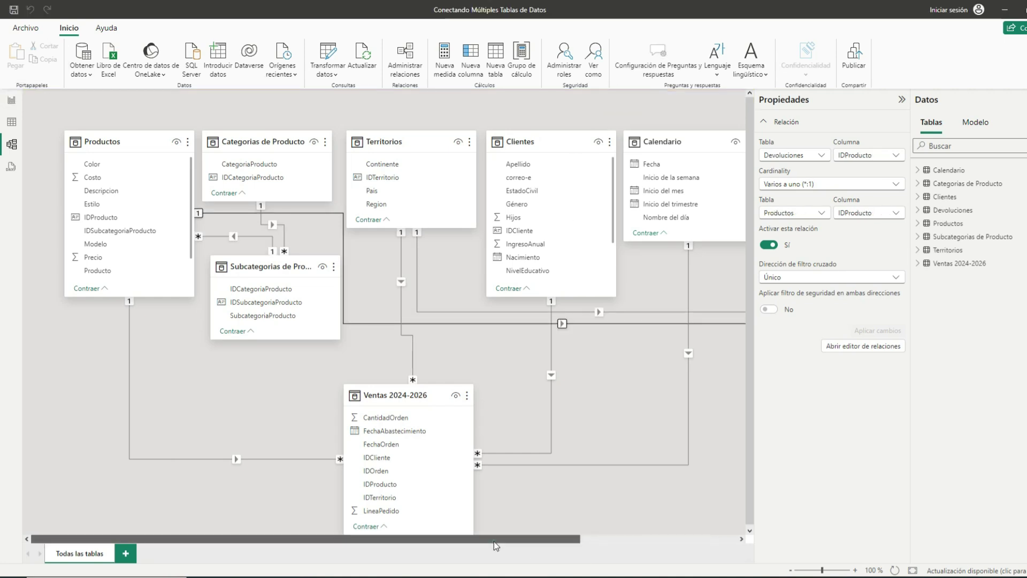
# Delete the relationships linking the Devoluciones table to Productos and Territorios
pyautogui.moveTo(493, 541); pyautogui.dragTo(659, 544)
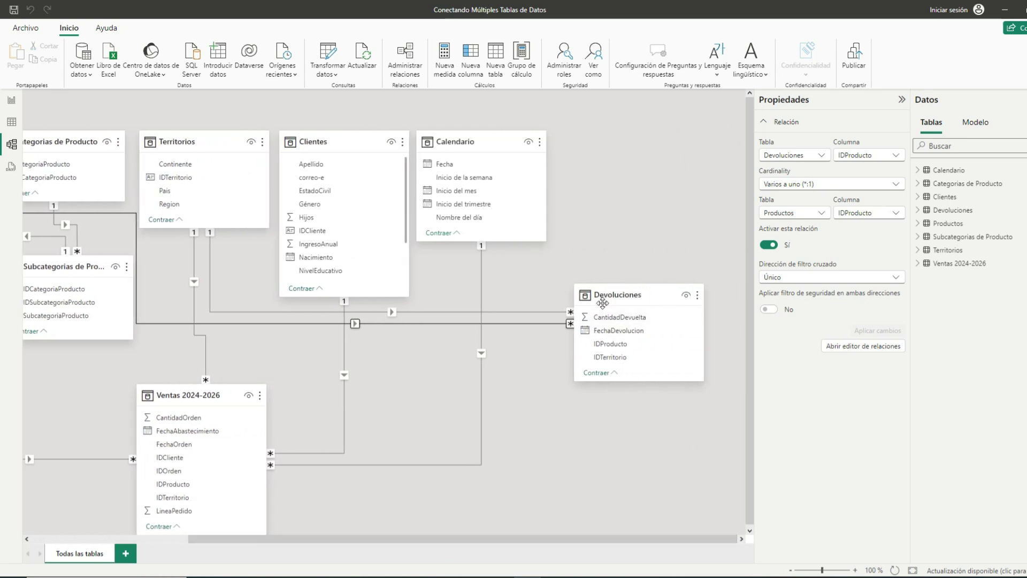
pyautogui.click(444, 324)
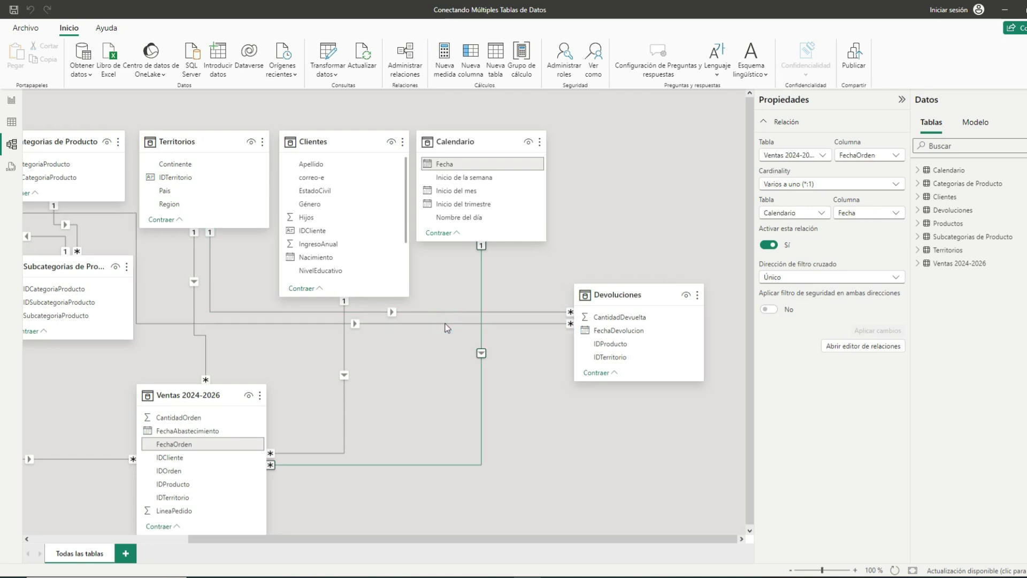
pyautogui.click(445, 324)
pyautogui.click(459, 311)
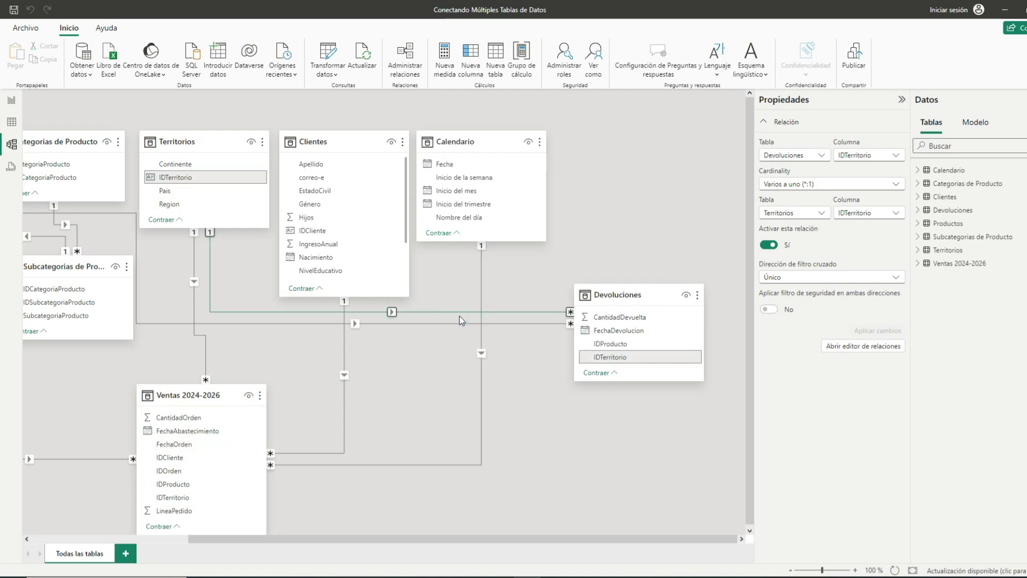
pyautogui.press('Delete')
pyautogui.click(588, 328)
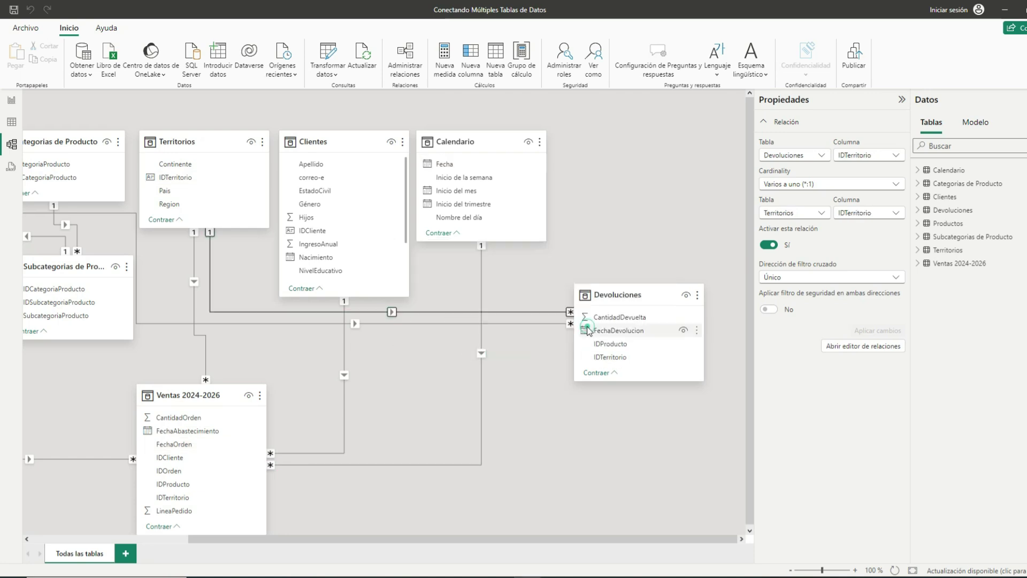
pyautogui.click(528, 313)
pyautogui.press('Delete')
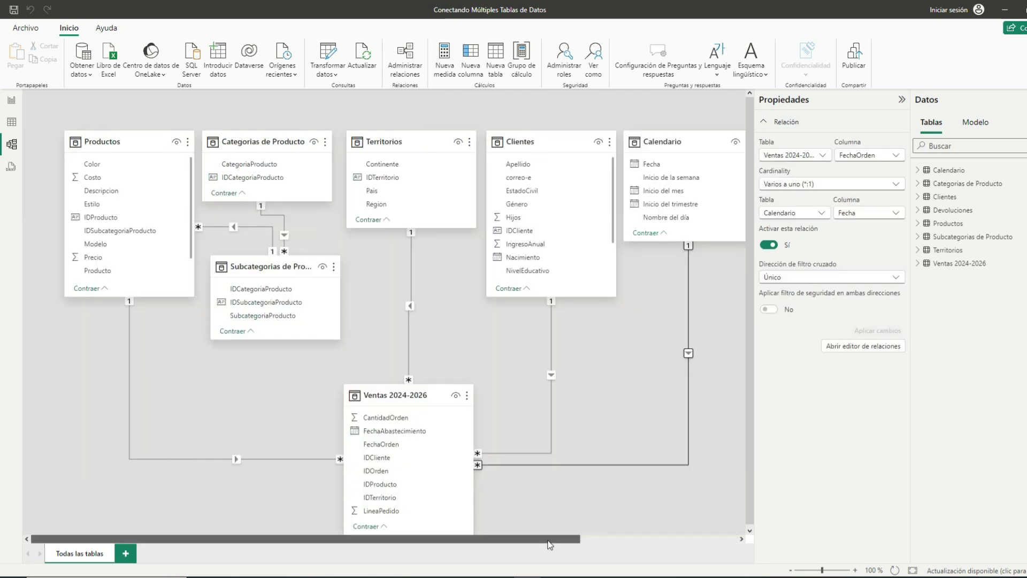
# Place the Devoluciones table beside Ventas 2024-2026 below the lookup tables and lengthen its card to line up with Ventas
pyautogui.moveTo(549, 544); pyautogui.dragTo(711, 533)
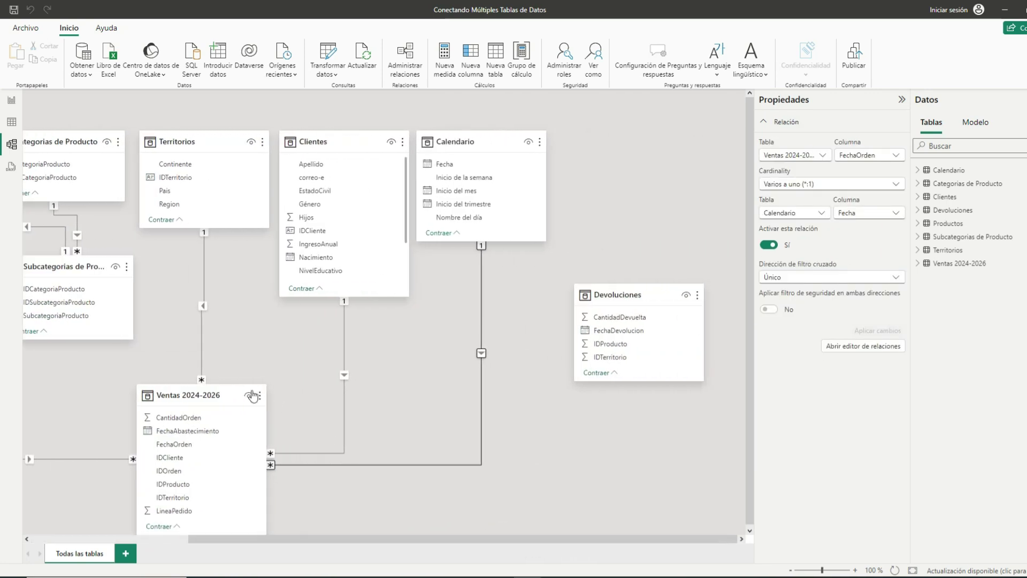
pyautogui.moveTo(231, 396); pyautogui.dragTo(160, 390)
pyautogui.click(632, 308)
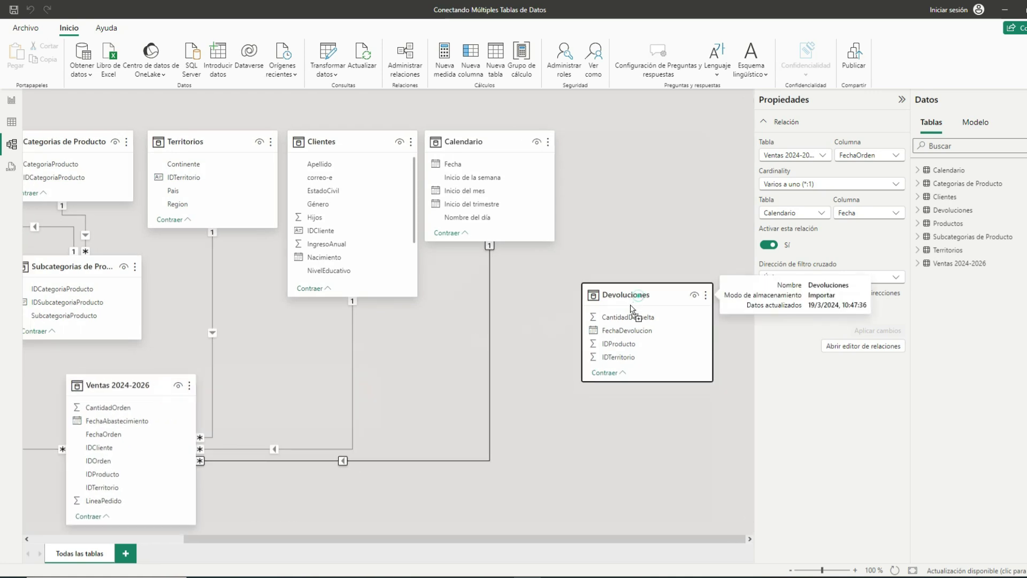
pyautogui.moveTo(632, 309); pyautogui.dragTo(510, 382)
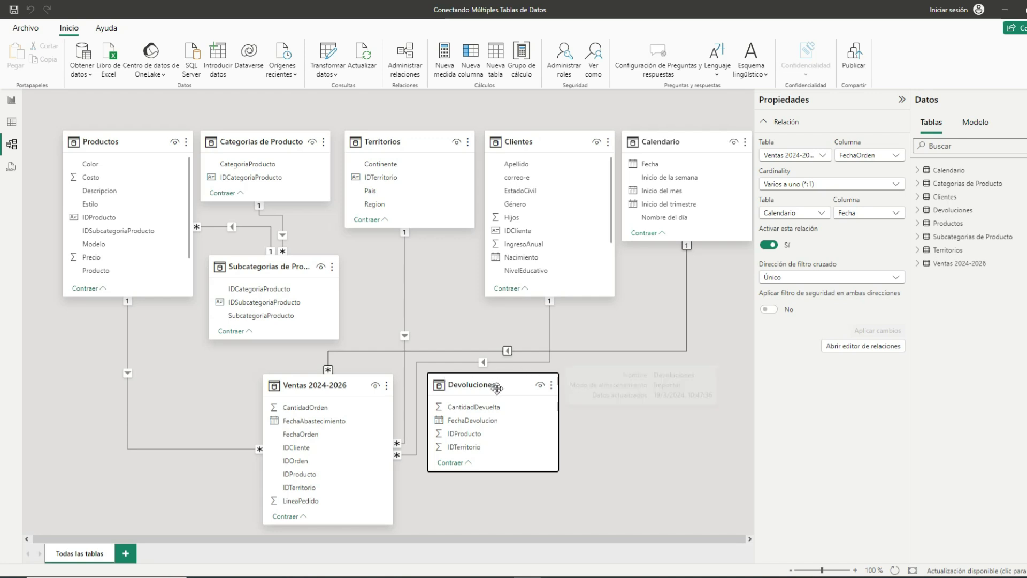
pyautogui.moveTo(497, 387); pyautogui.dragTo(504, 397)
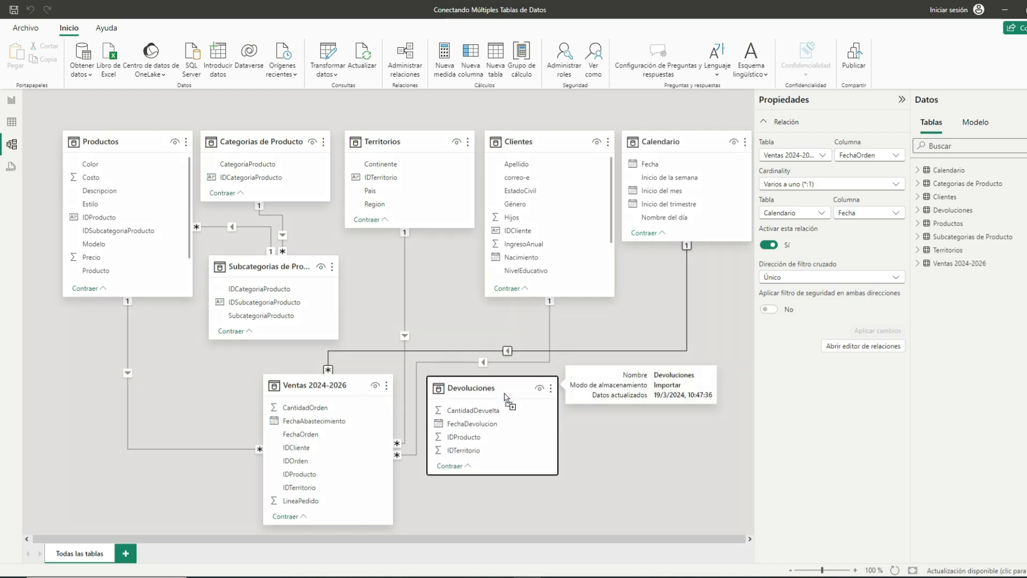
pyautogui.click(499, 473)
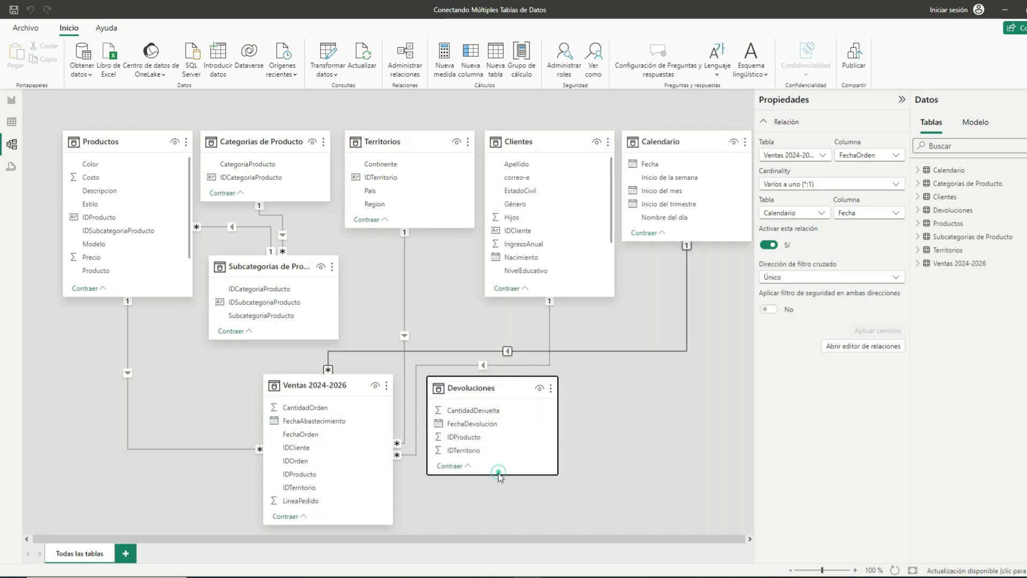
pyautogui.moveTo(498, 474); pyautogui.dragTo(493, 526)
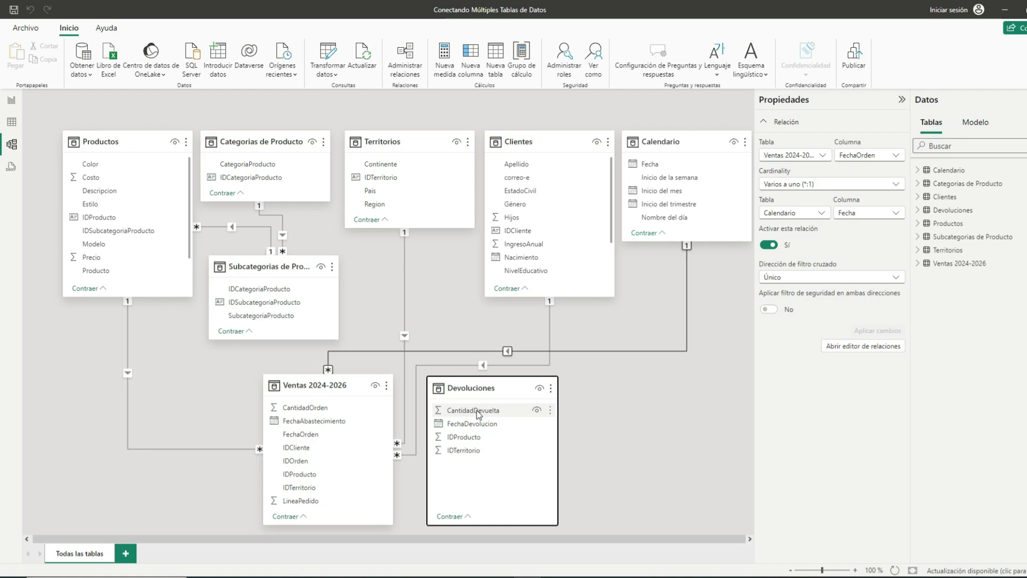
pyautogui.click(466, 439)
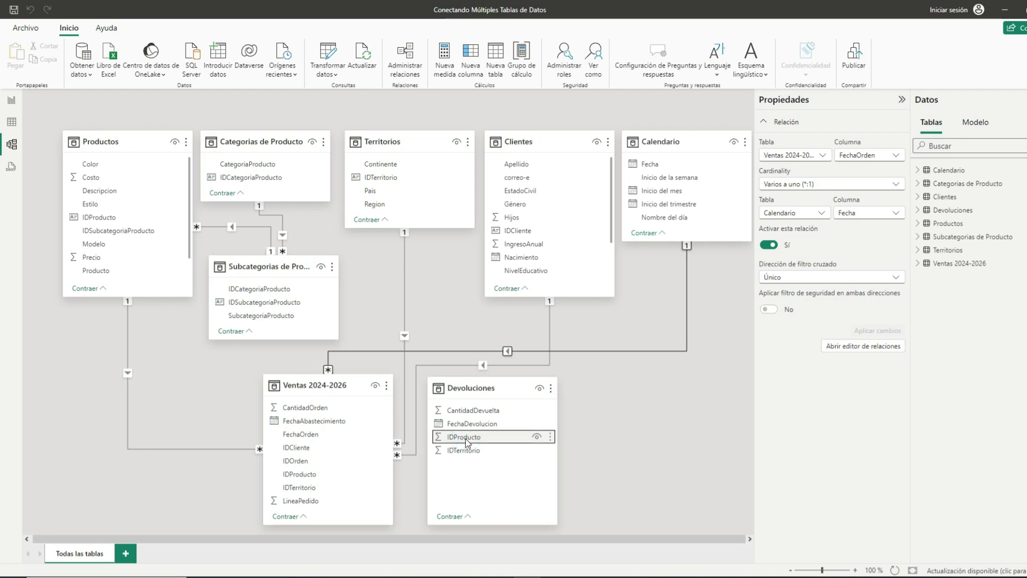
pyautogui.moveTo(466, 439); pyautogui.dragTo(313, 480)
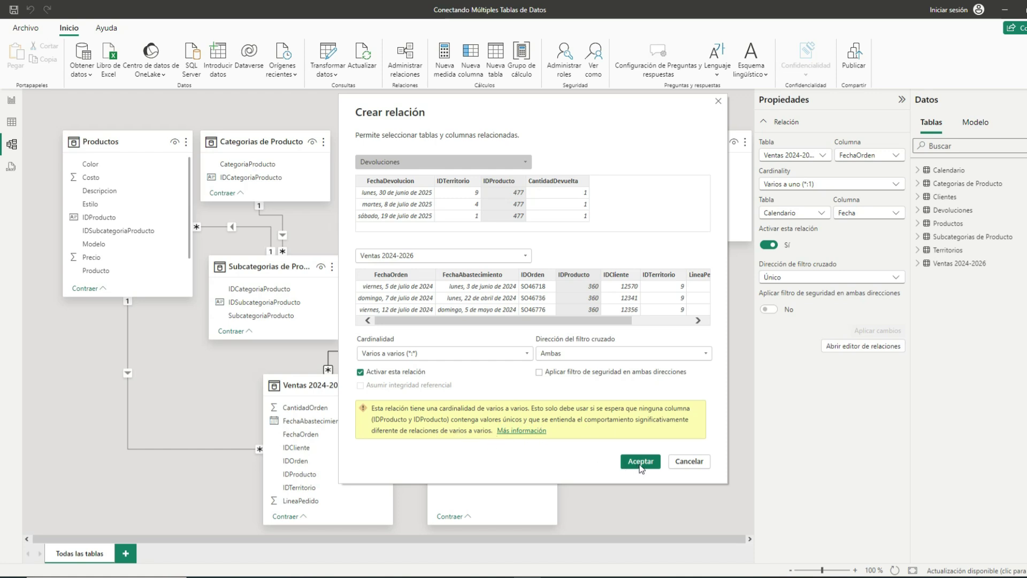
pyautogui.click(690, 461)
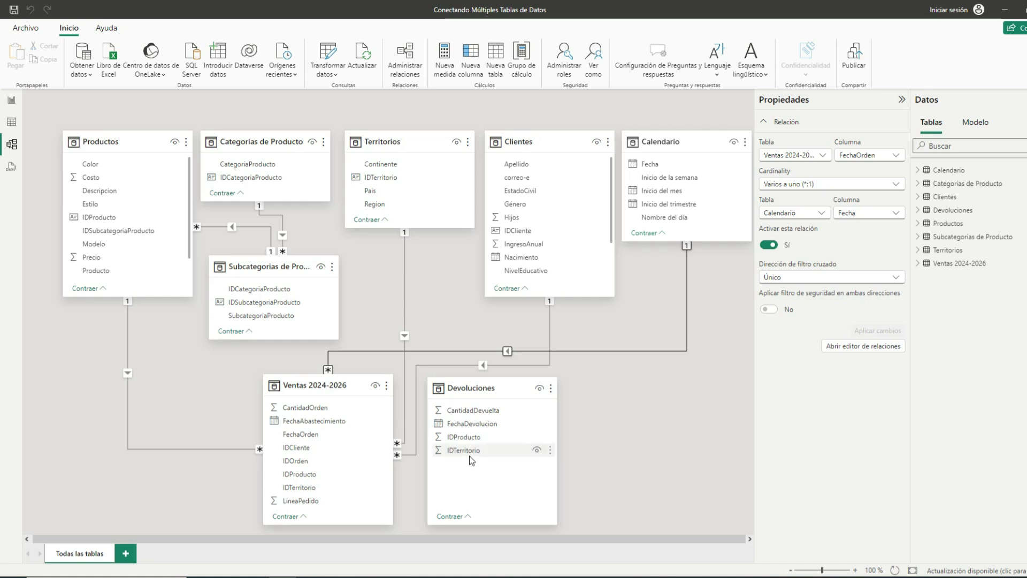
# Relate IDTerritorio in Devoluciones to IDTerritorio in the Territorios table
pyautogui.click(454, 451)
pyautogui.moveTo(454, 451); pyautogui.dragTo(389, 183)
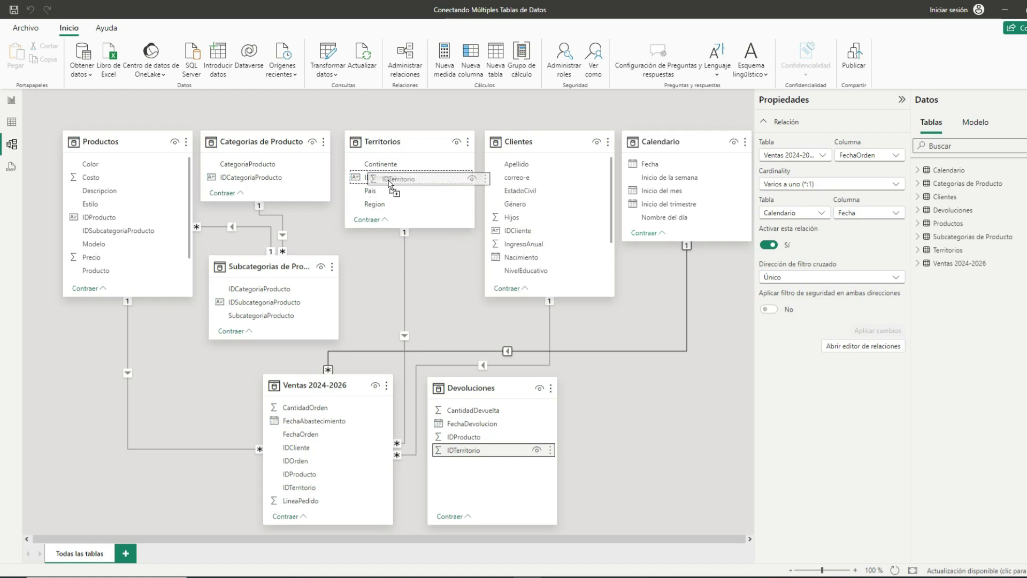
pyautogui.moveTo(389, 183); pyautogui.dragTo(390, 184)
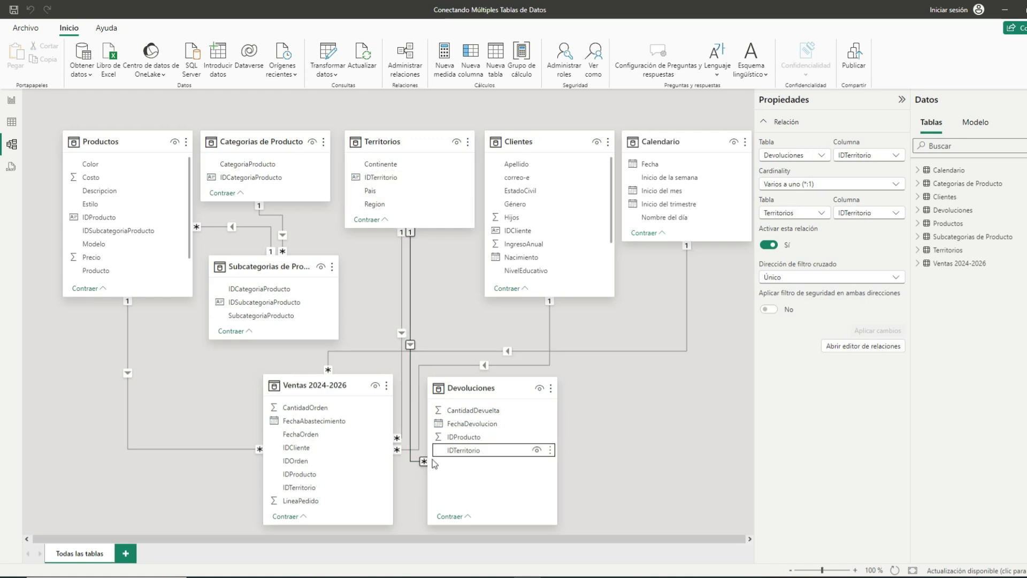
# Relate Devoluciones to Productos through IDProducto and to Calendario by linking FechaDevolucion with Fecha
pyautogui.click(464, 438)
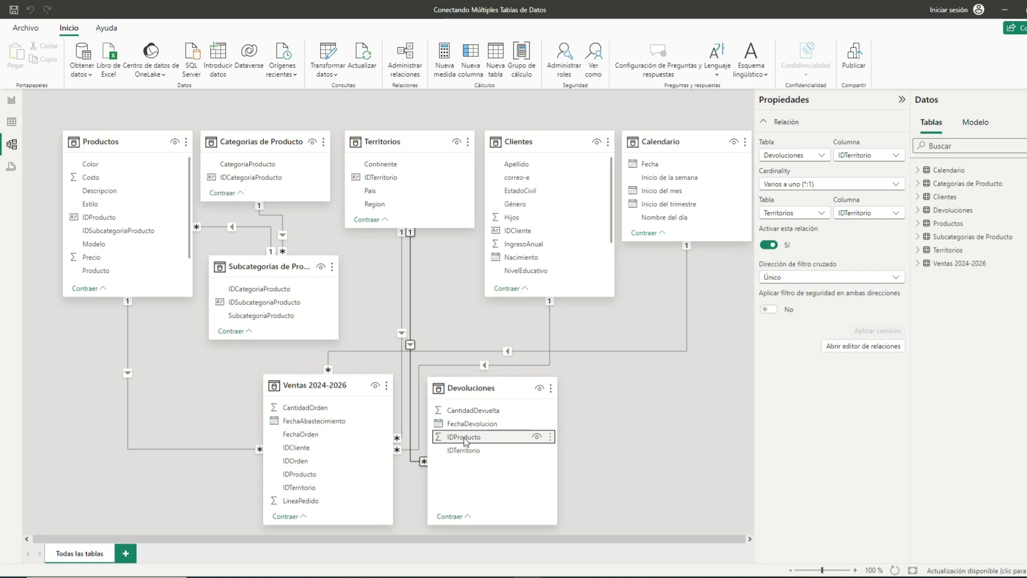
pyautogui.moveTo(464, 438); pyautogui.dragTo(124, 223)
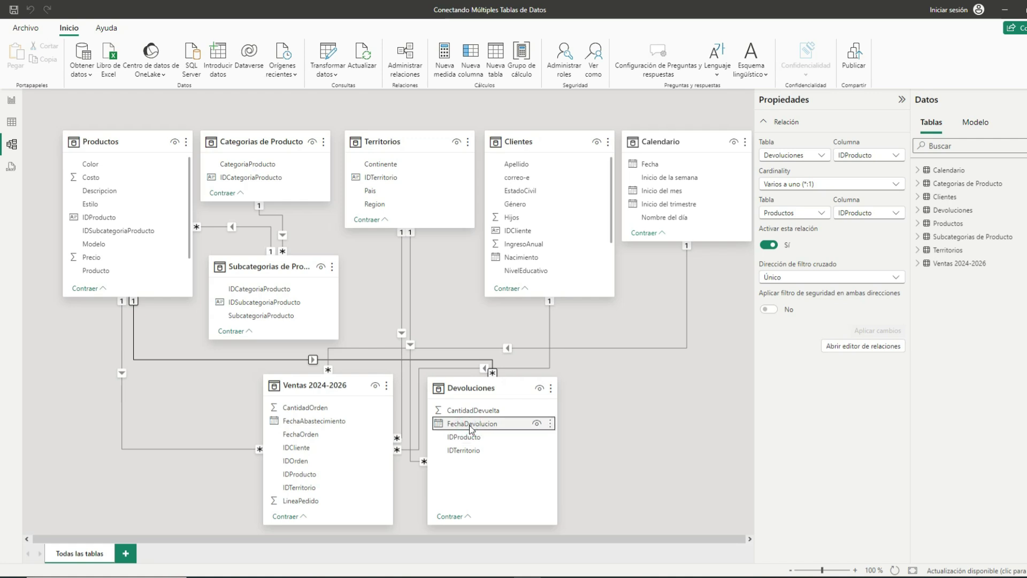
pyautogui.moveTo(471, 429); pyautogui.dragTo(683, 167)
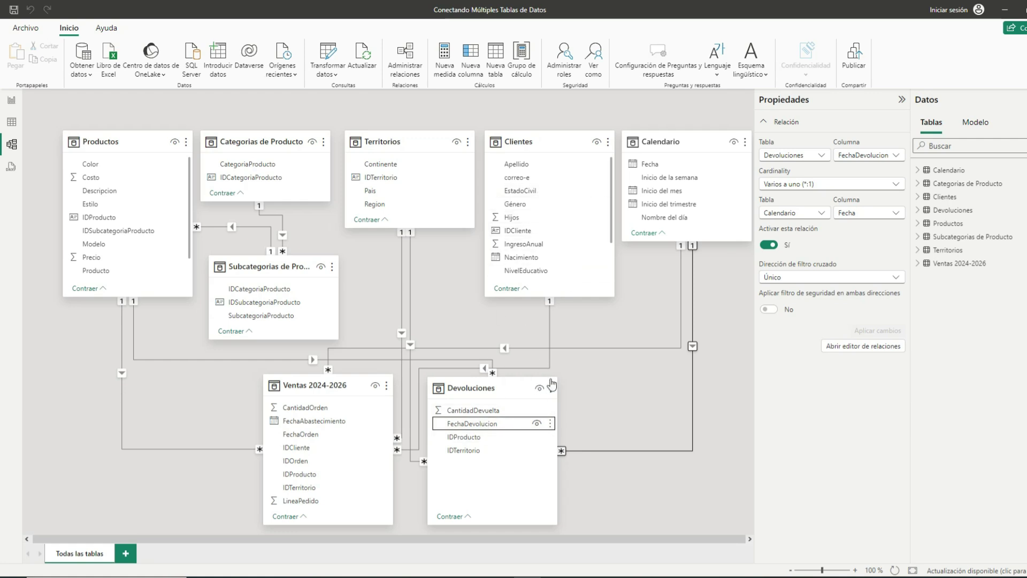
pyautogui.moveTo(552, 384); pyautogui.dragTo(569, 388)
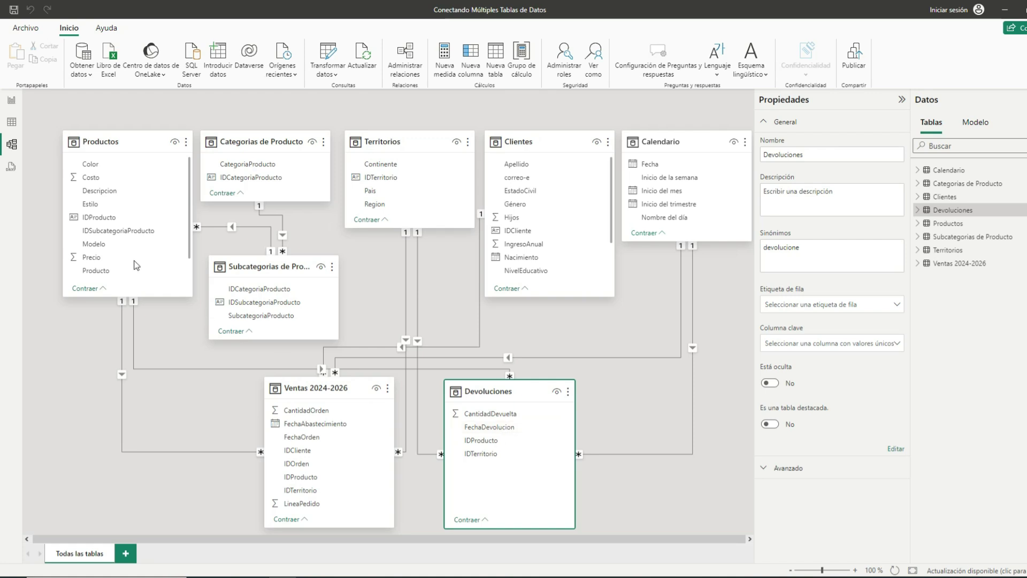
# Add CantidadDevuelta from Devoluciones to the report matrix's values and widen the matrix to fit the new column
pyautogui.click(14, 107)
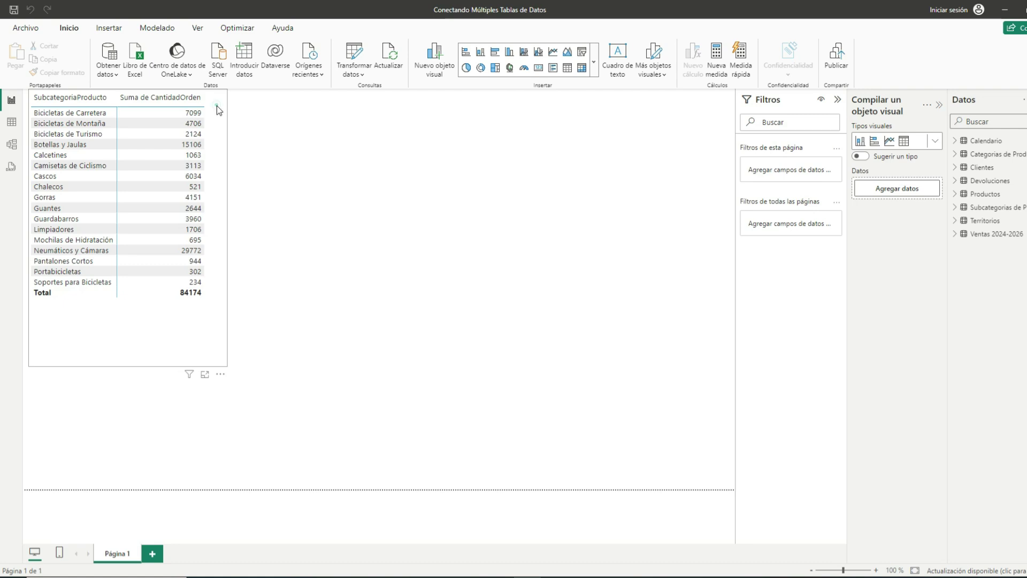
pyautogui.click(216, 105)
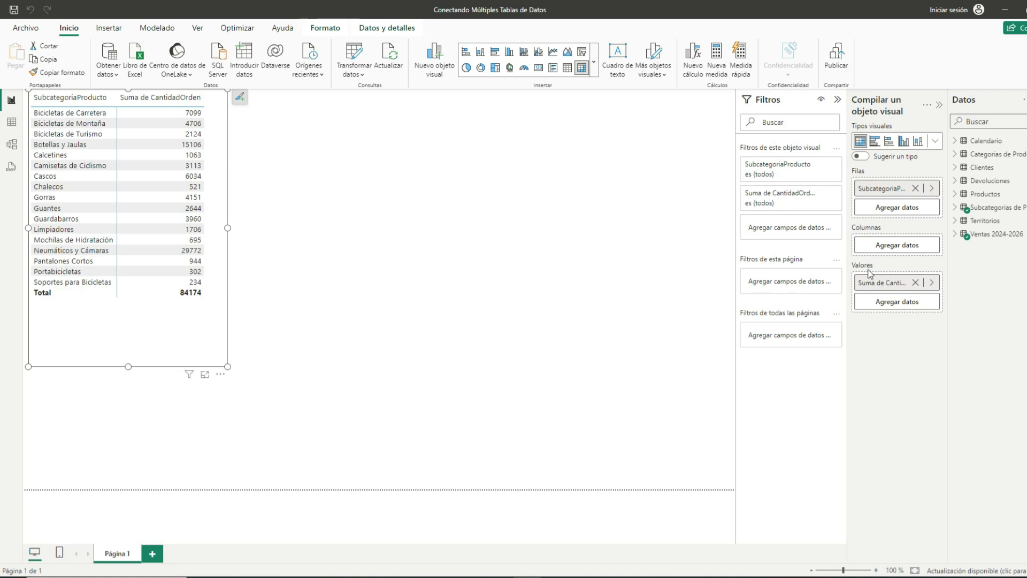
pyautogui.click(897, 302)
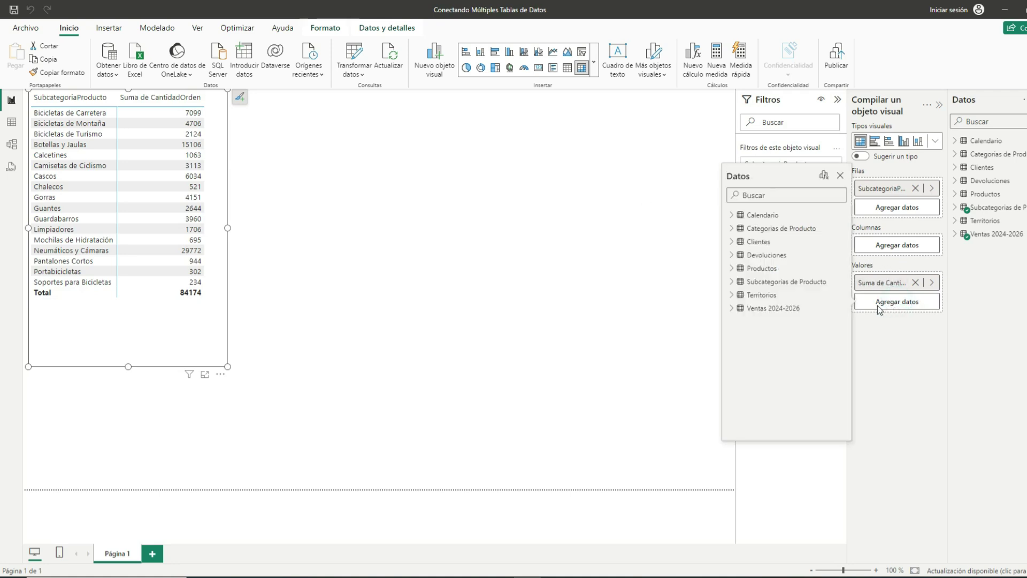
pyautogui.click(733, 256)
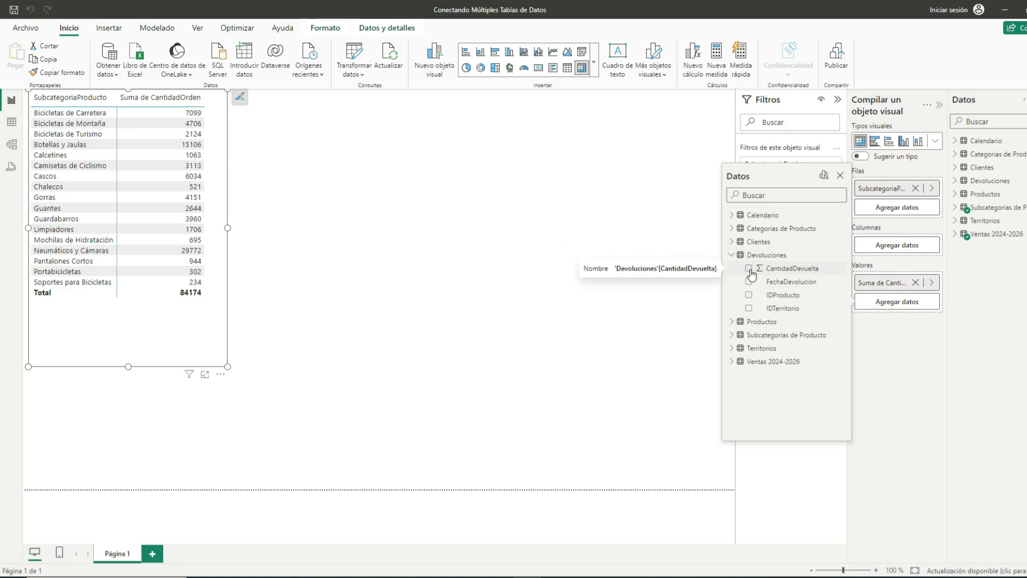
pyautogui.click(750, 269)
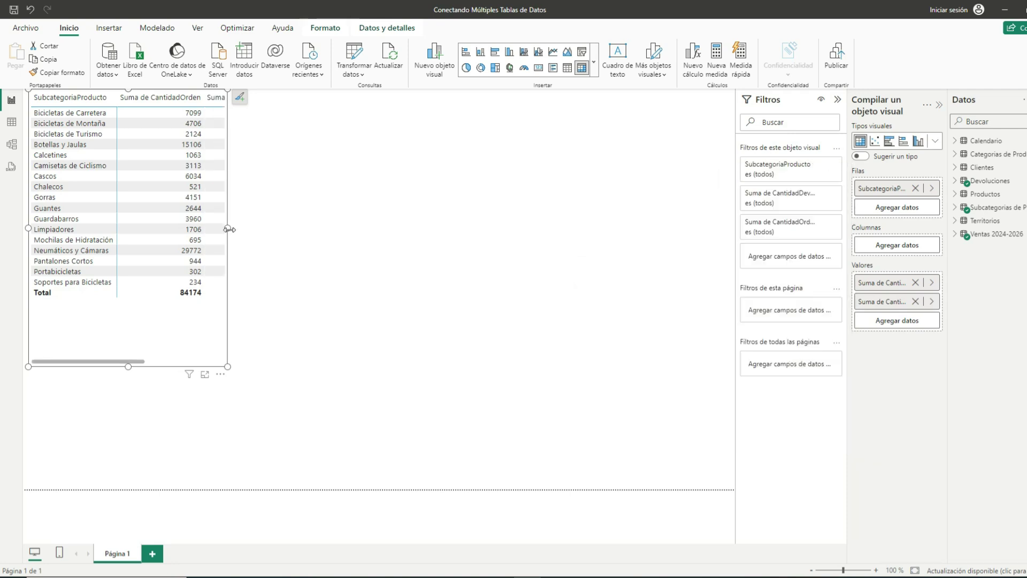
pyautogui.moveTo(229, 229); pyautogui.dragTo(324, 226)
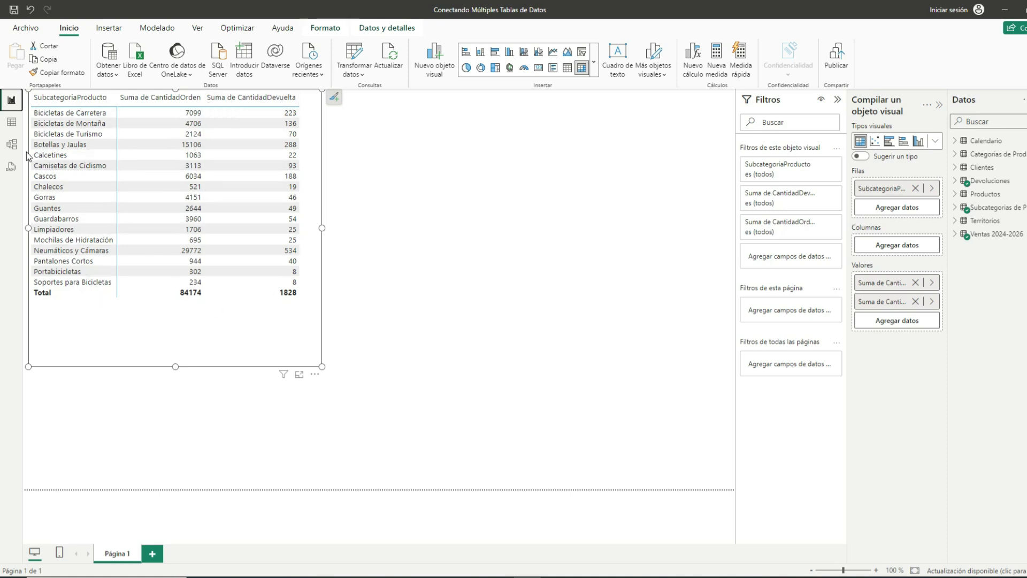
# Check the model's relationships and replace SubcategoriaProducto in the matrix rows with Pais from Territorios
pyautogui.click(12, 144)
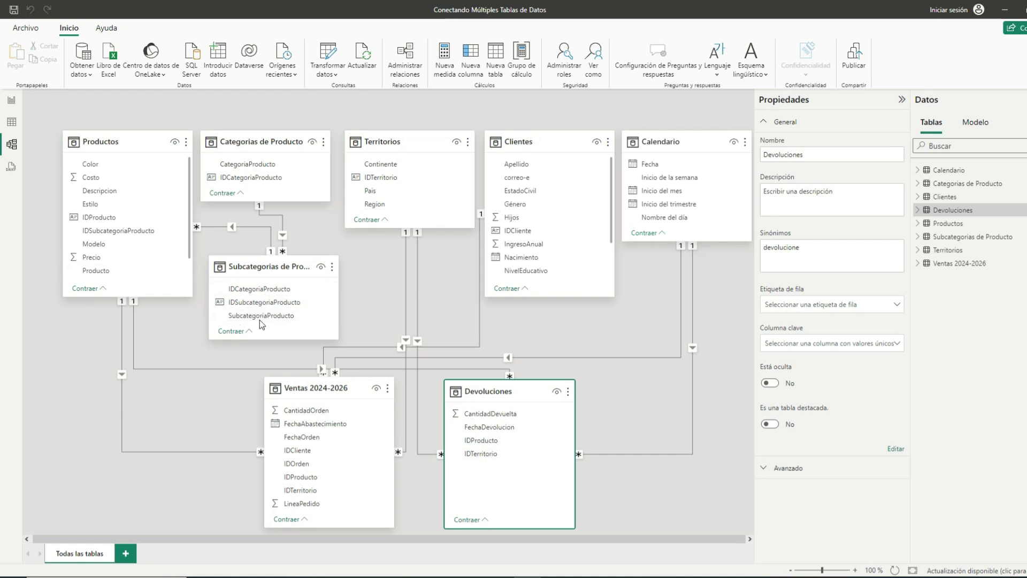
pyautogui.click(12, 100)
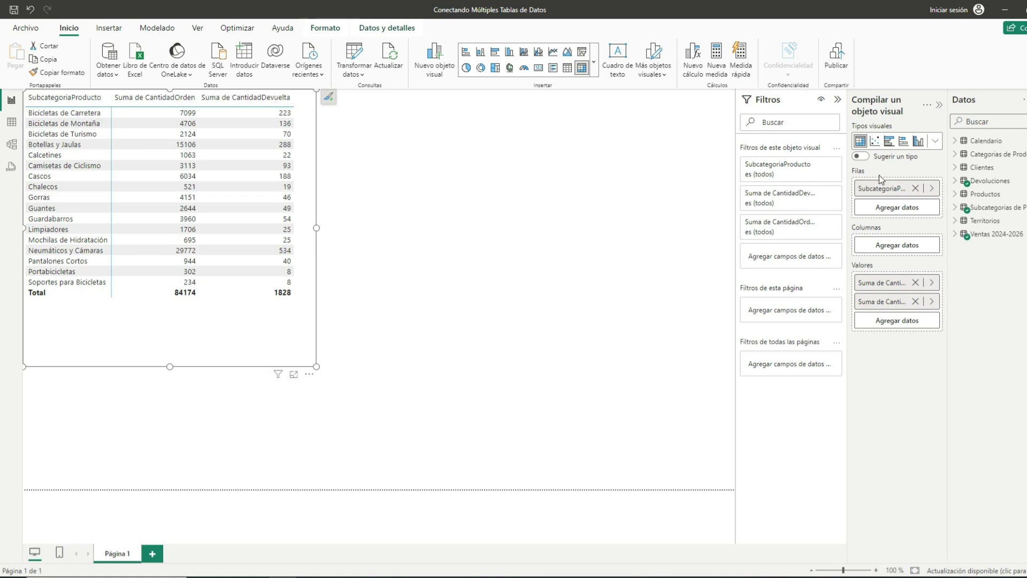
pyautogui.click(916, 188)
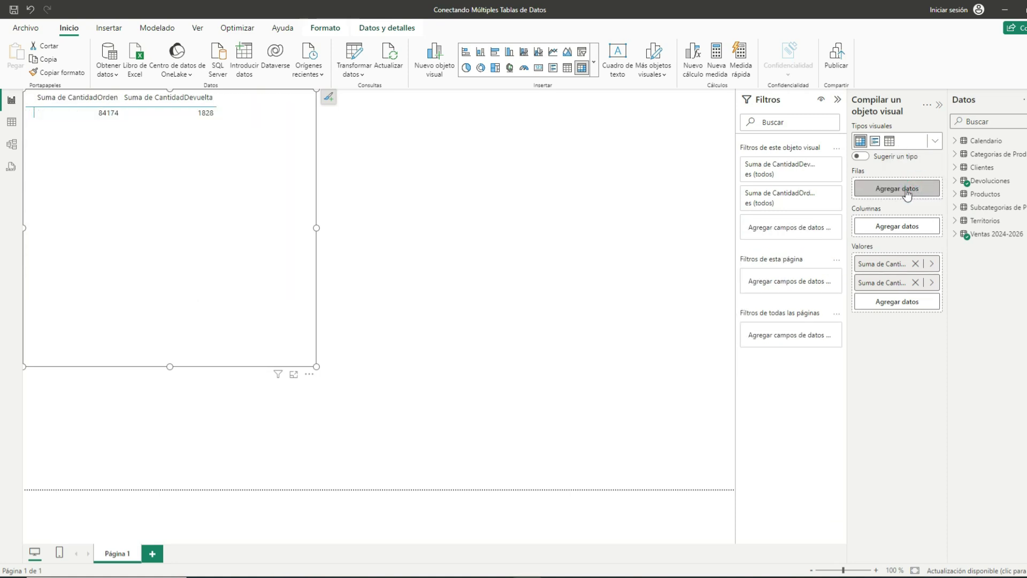
pyautogui.click(903, 194)
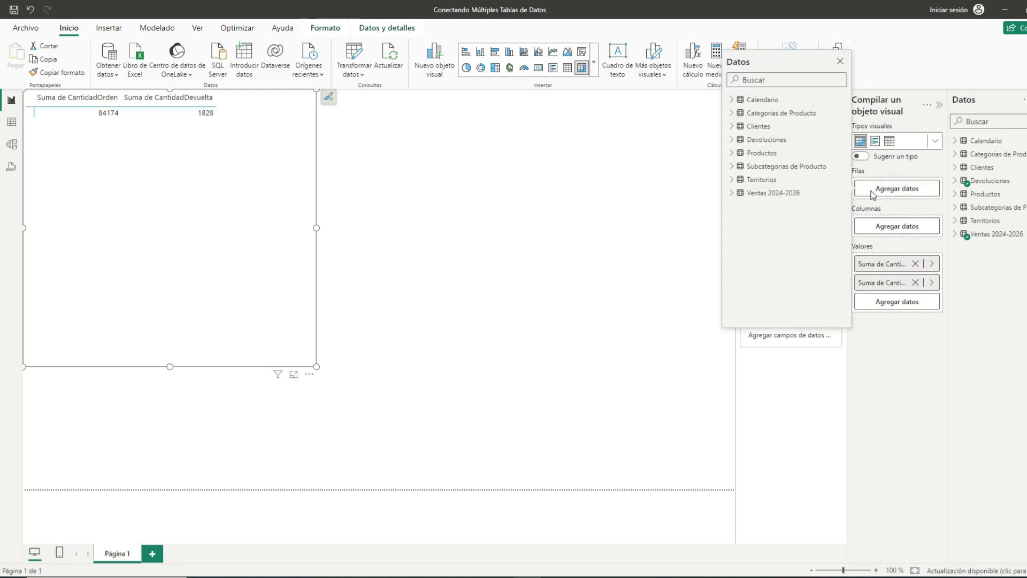
pyautogui.click(732, 180)
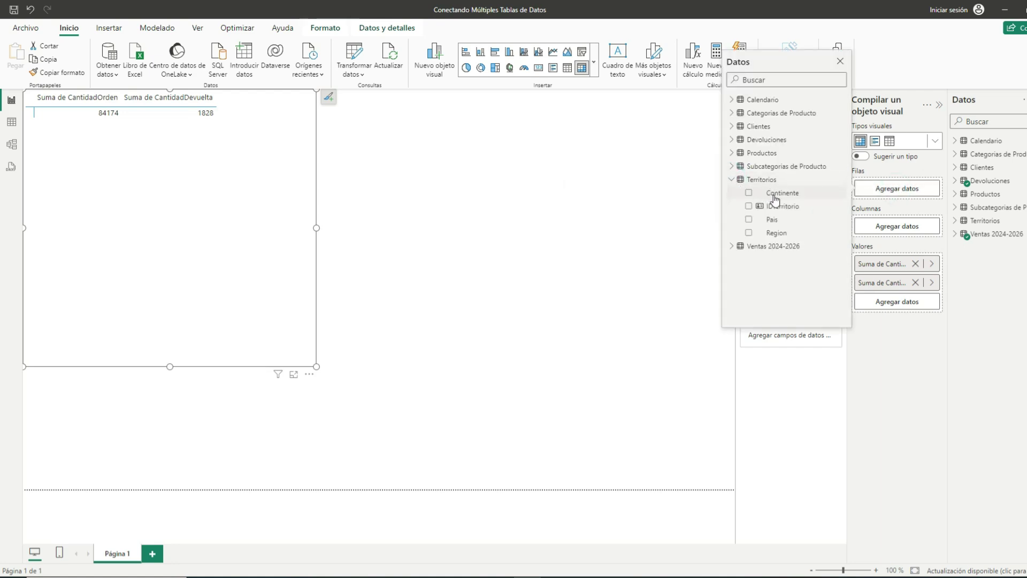
pyautogui.click(749, 221)
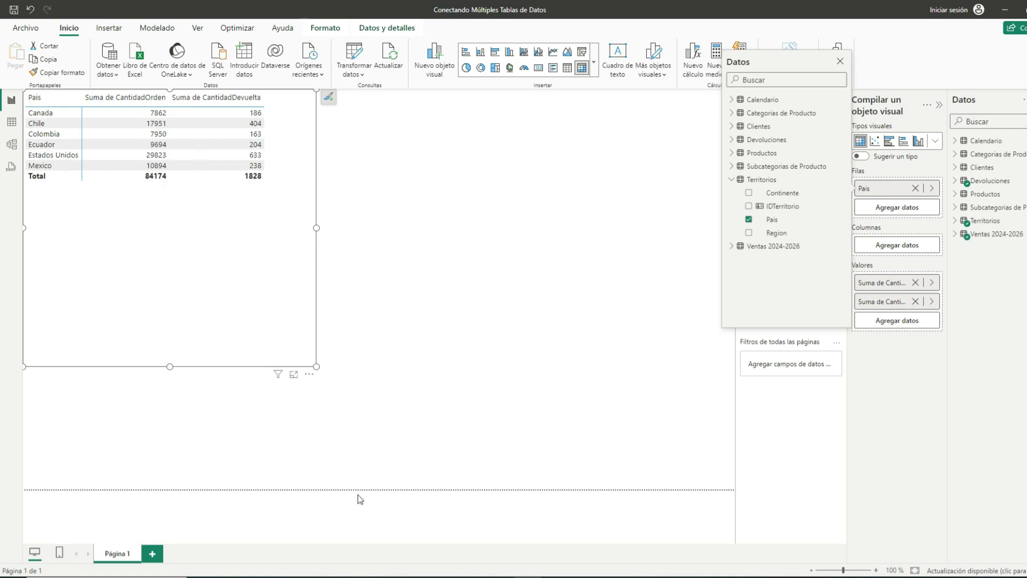
# Check how Clientes is related in the model and replace Pais in the matrix rows with Género from Clientes
pyautogui.click(11, 146)
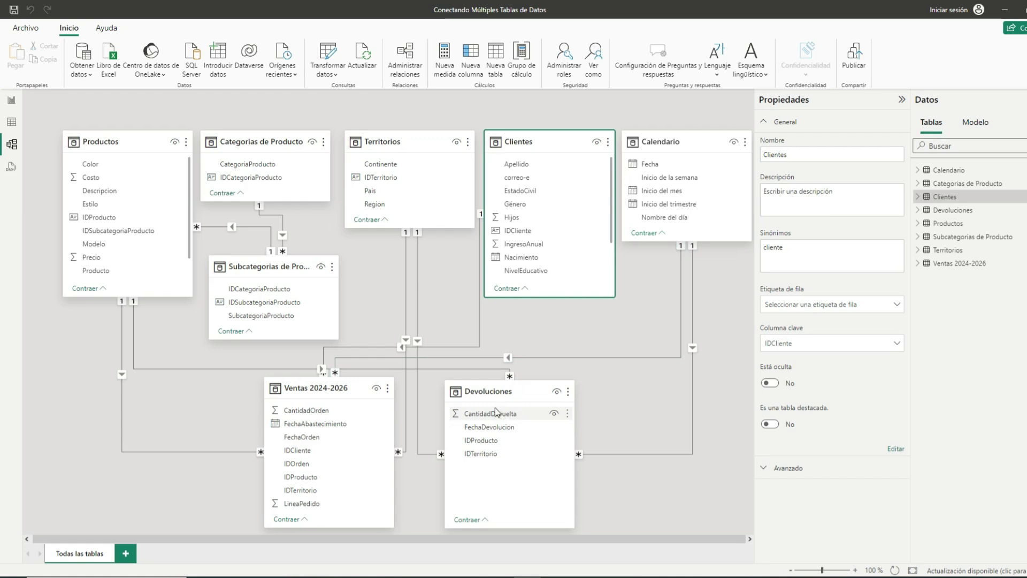
pyautogui.click(12, 101)
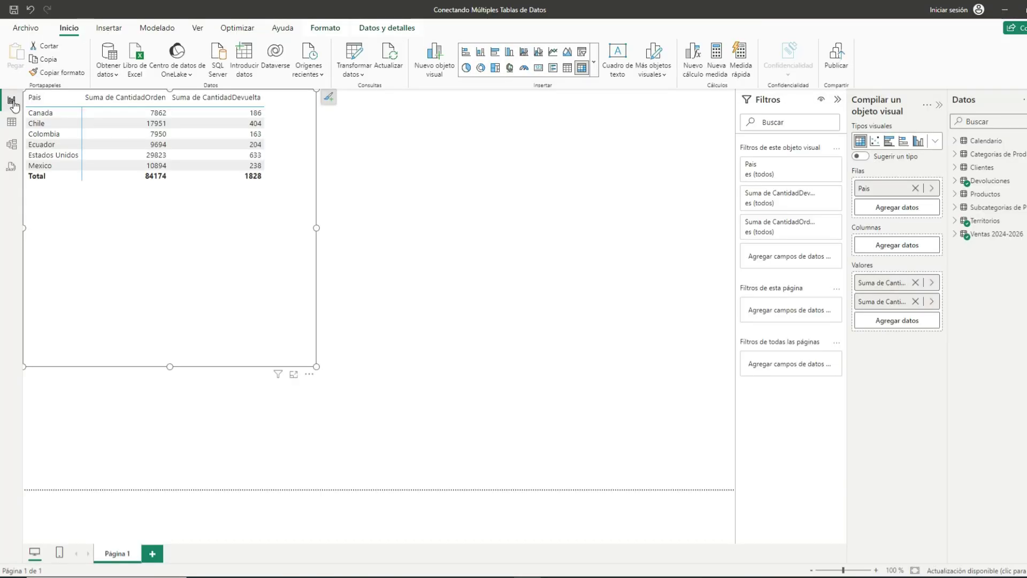
pyautogui.click(916, 188)
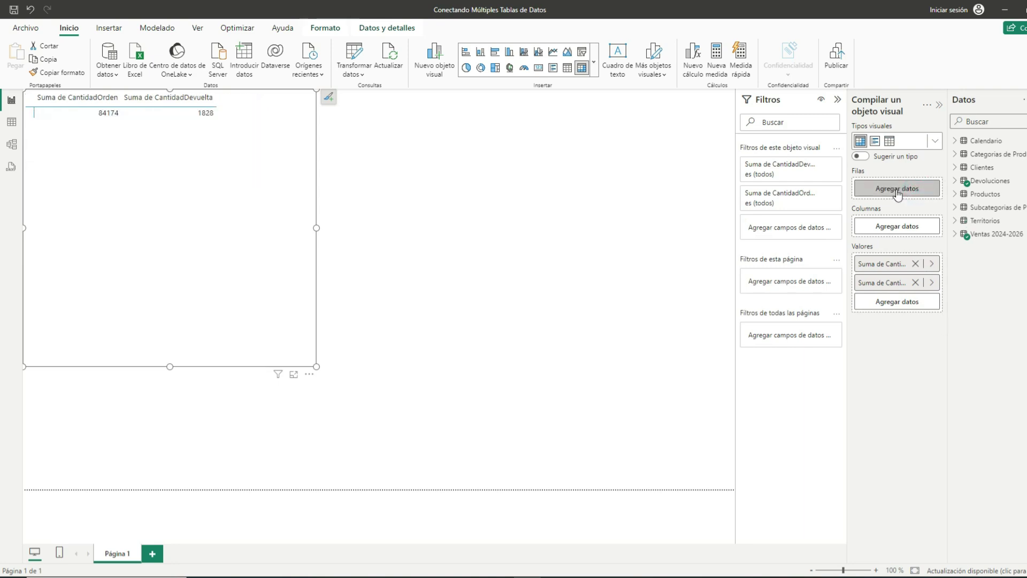
pyautogui.click(898, 192)
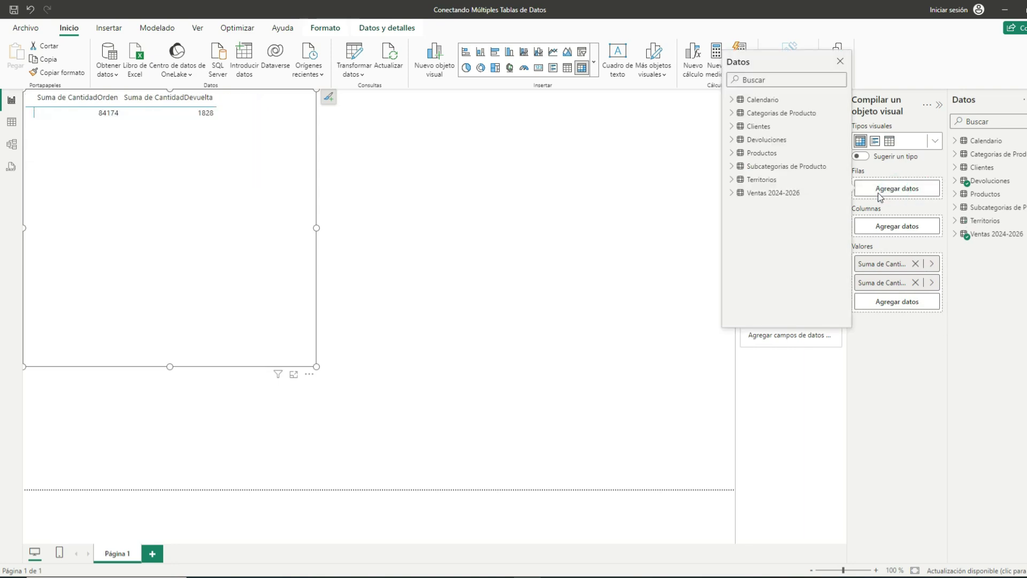
pyautogui.click(733, 127)
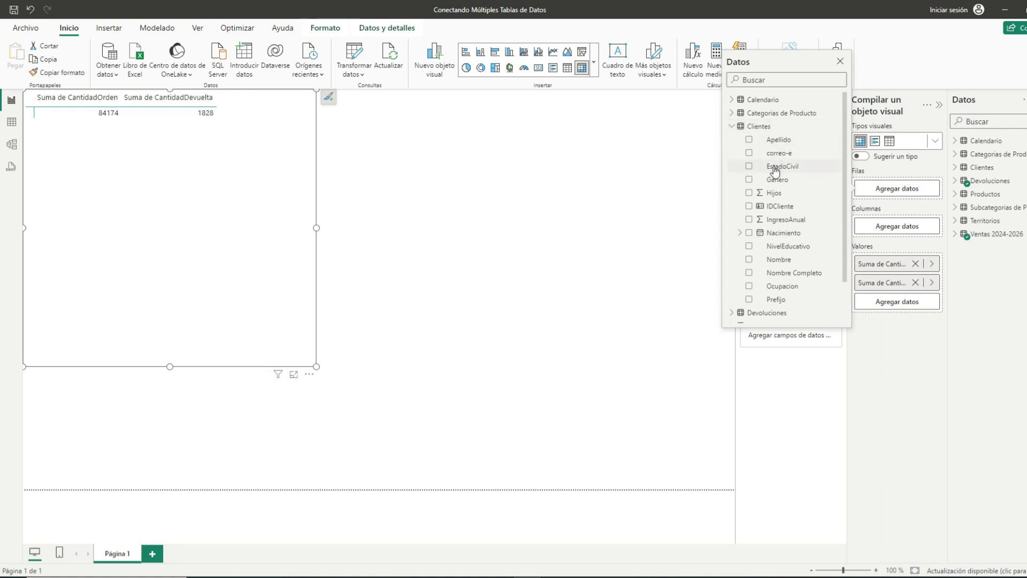
pyautogui.click(750, 180)
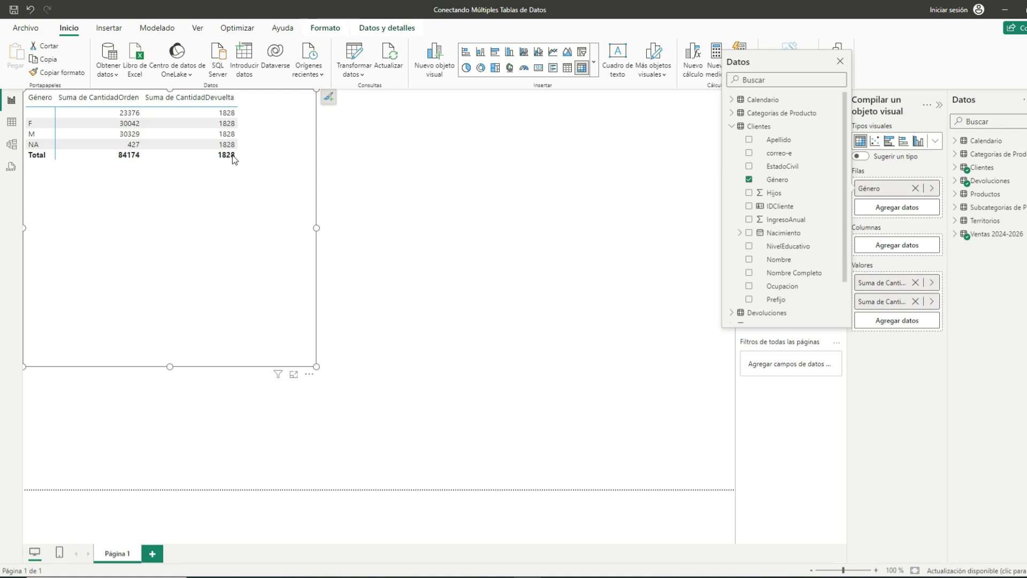
# Replace Género in the matrix rows with NivelEducativo and swap that for Ocupacion, both from Clientes
pyautogui.click(750, 179)
pyautogui.click(749, 246)
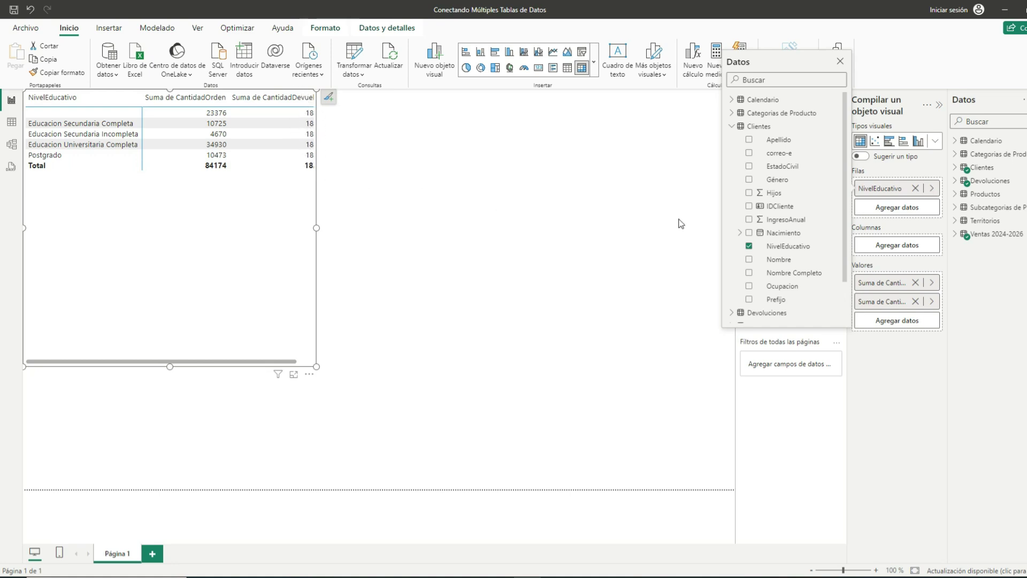
pyautogui.click(749, 246)
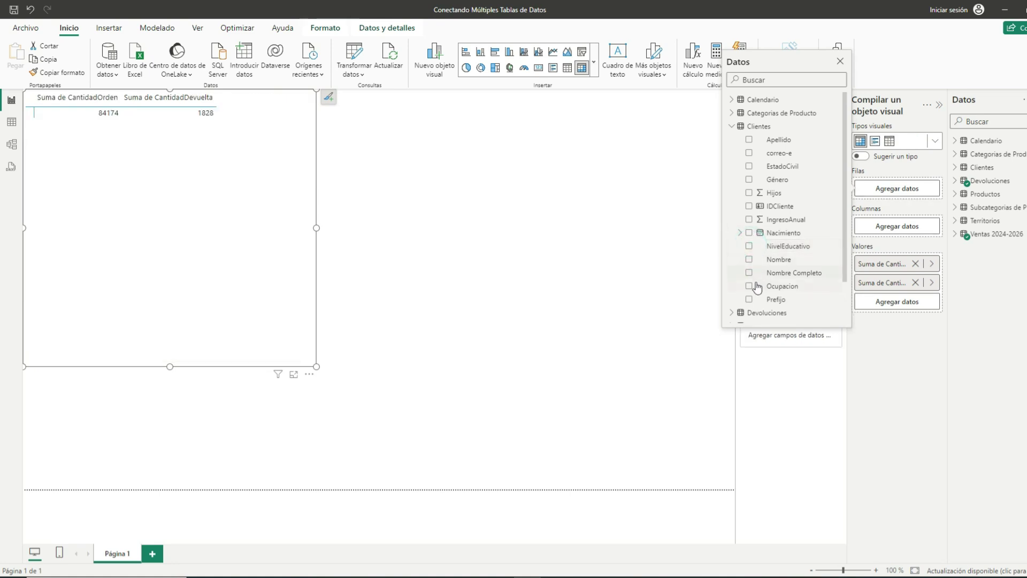
pyautogui.click(749, 286)
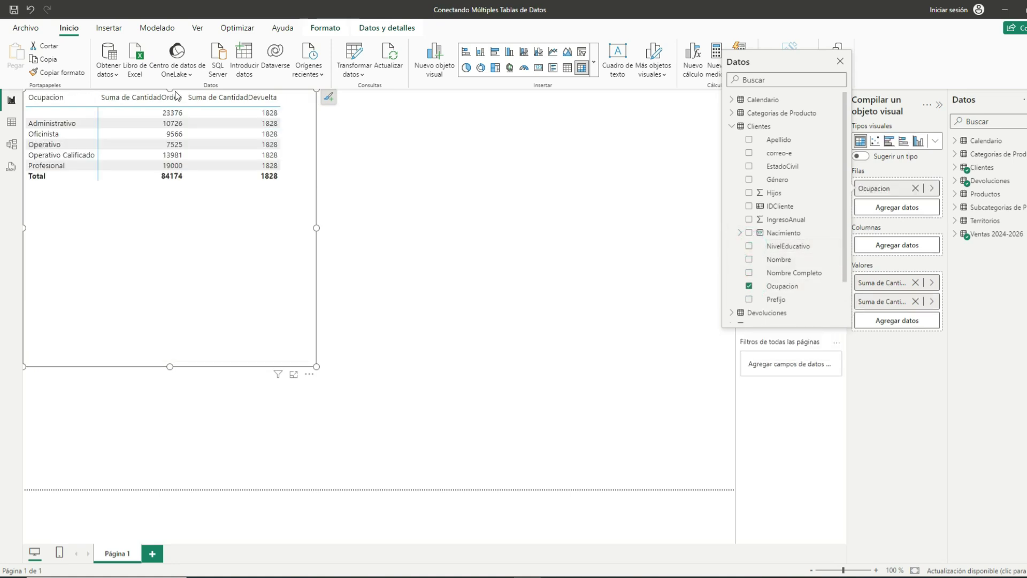